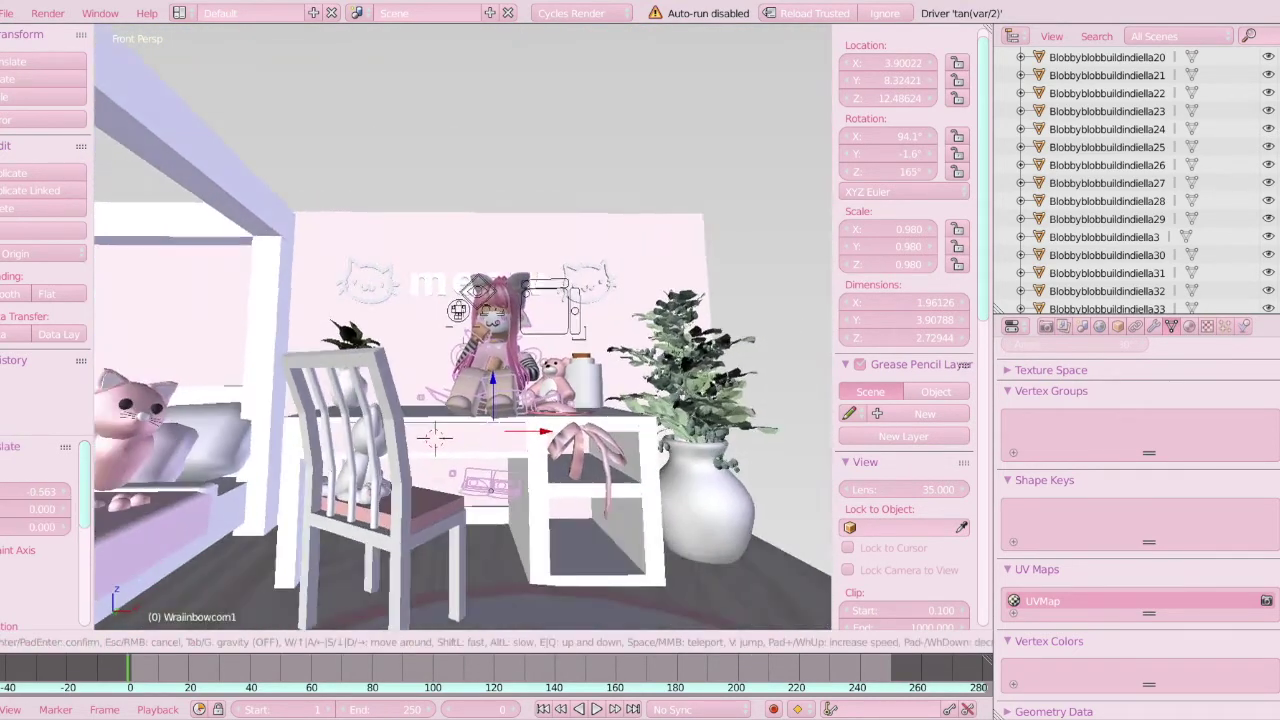
Step: Enable ambient occlusion in the world settings and denoising for the render layer
key(d)
key(d)
key(a)
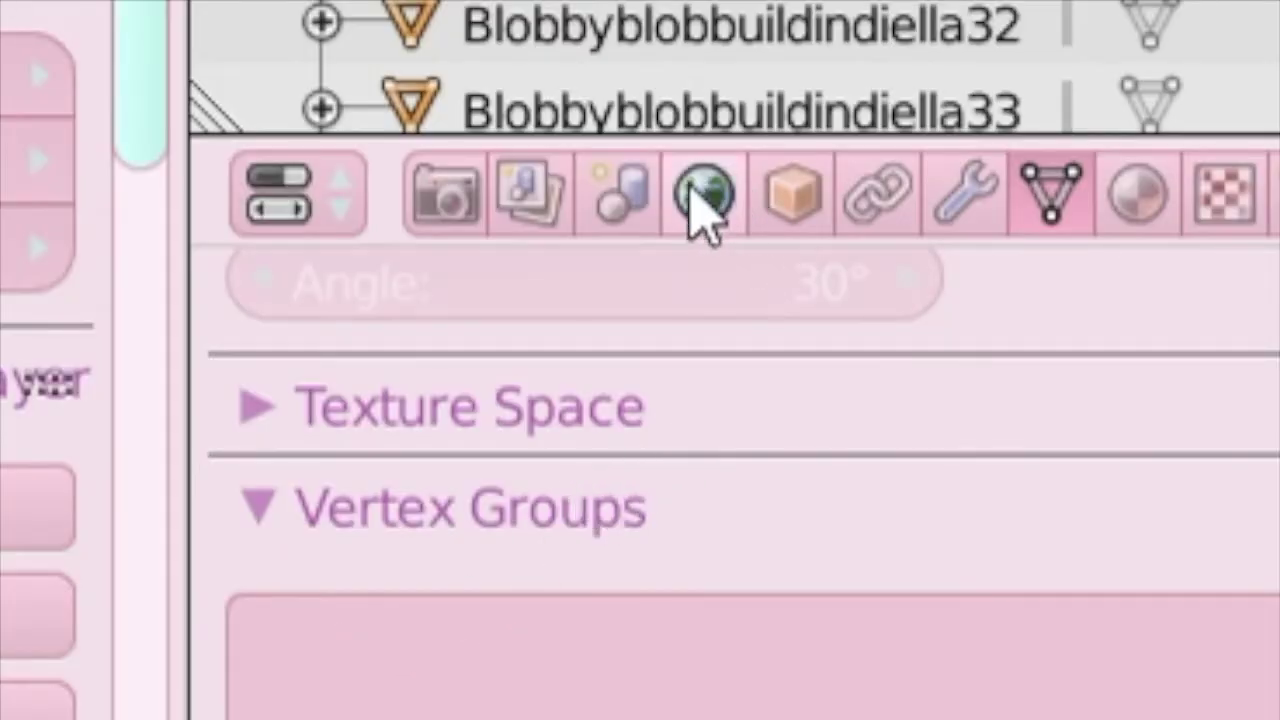
click(705, 193)
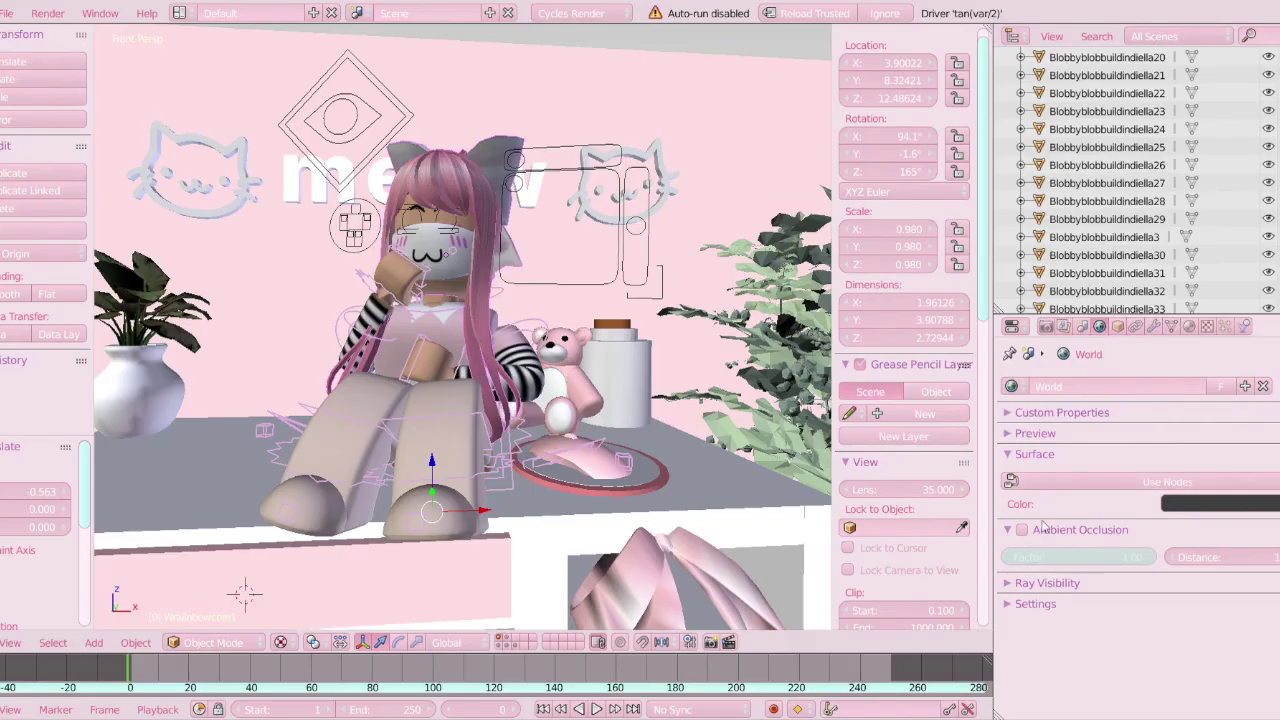
click(1021, 531)
click(1064, 328)
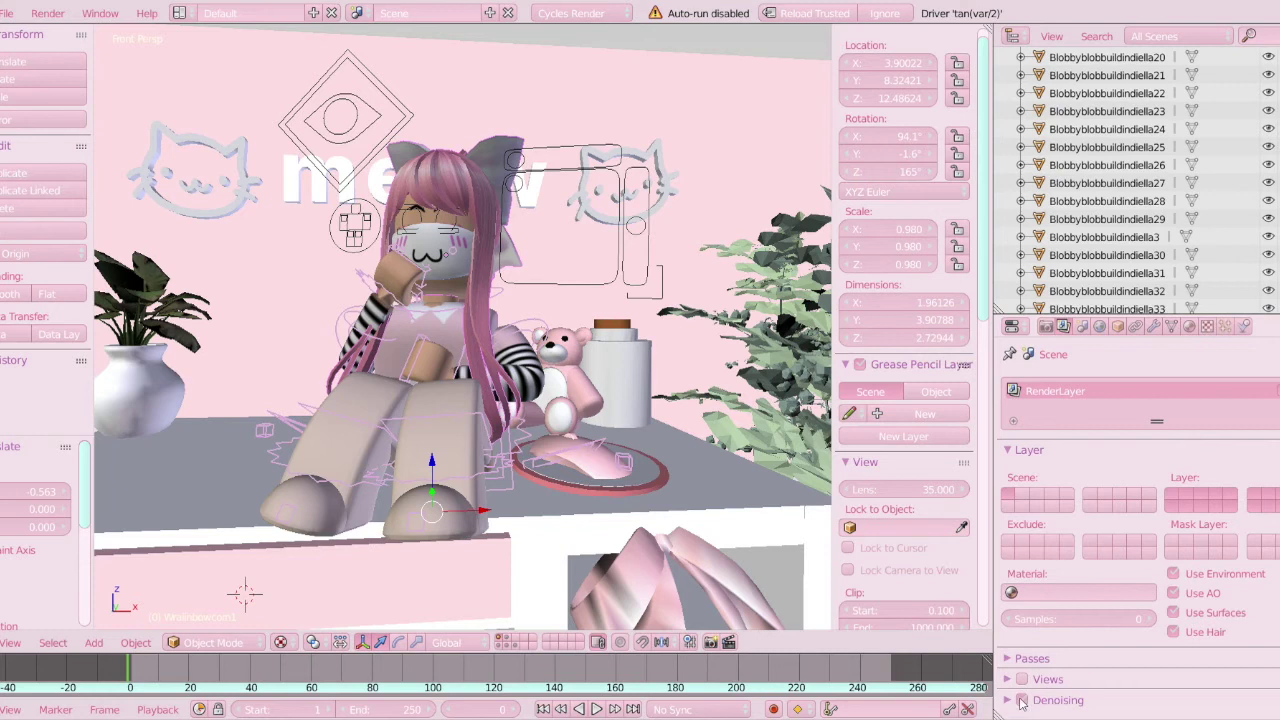
click(1046, 327)
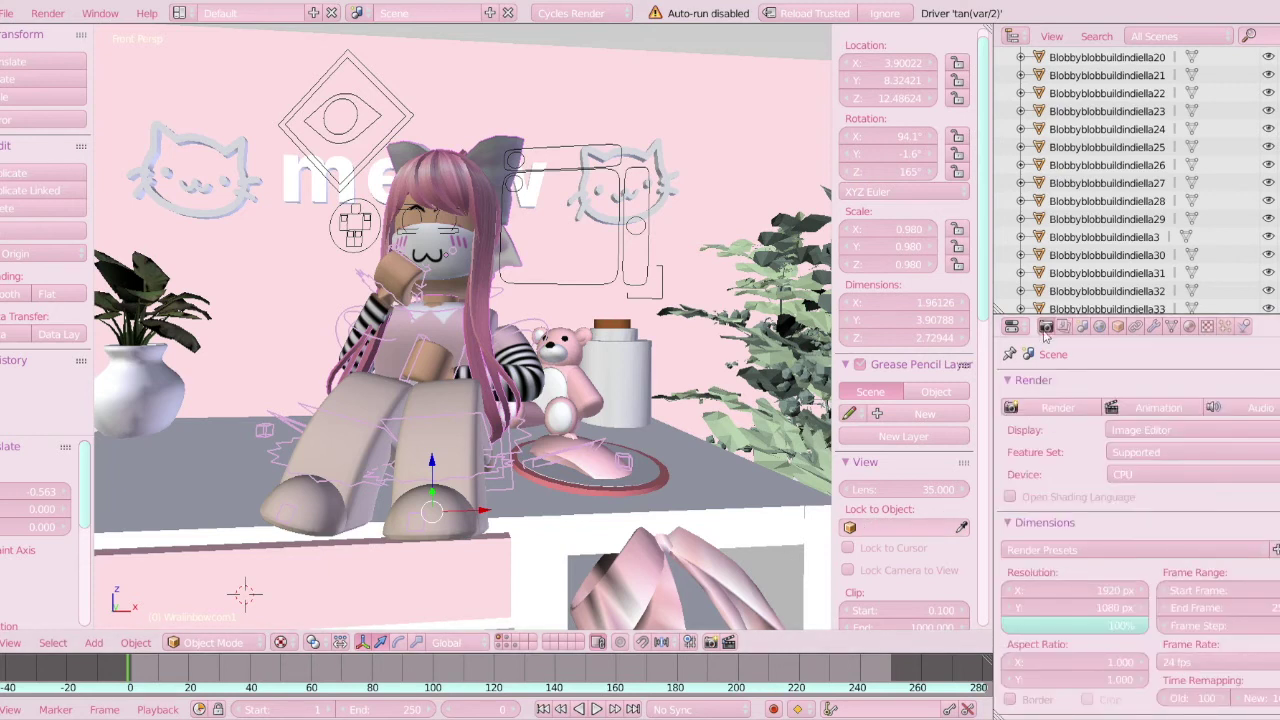
Step: Add a camera to the scene and switch the viewport to look through it
click(93, 642)
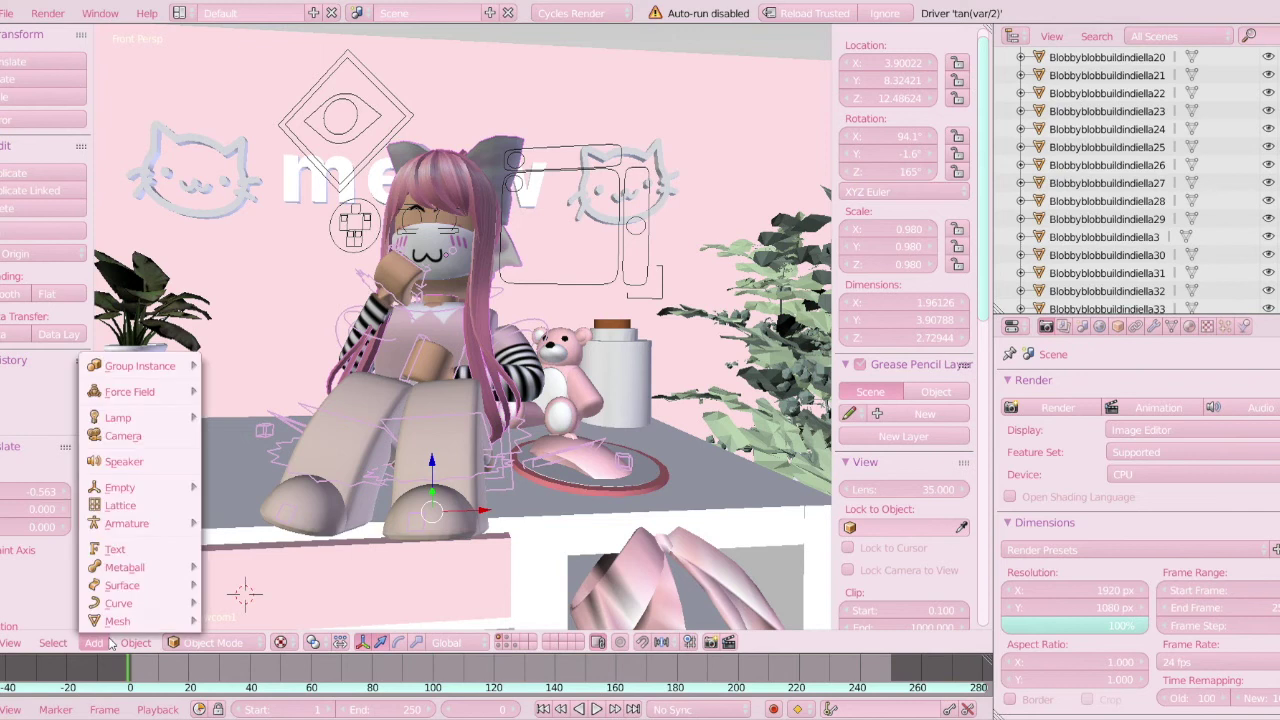
click(115, 436)
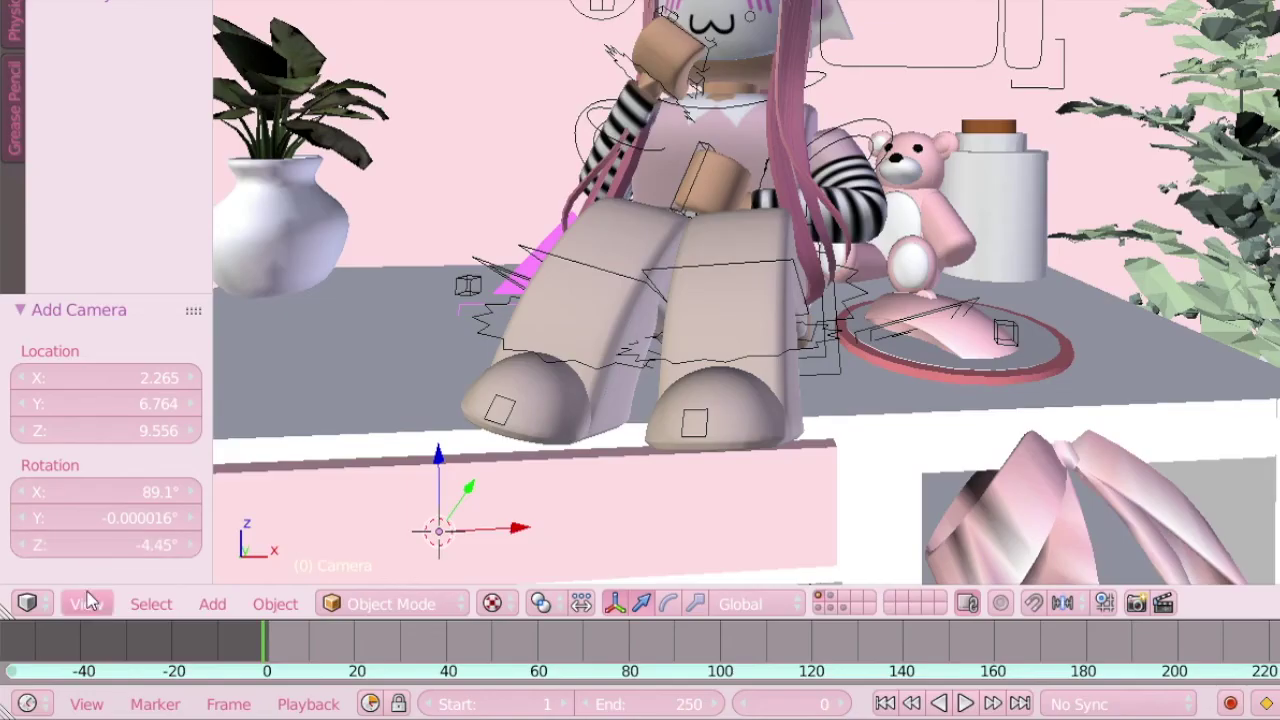
click(9, 642)
click(107, 507)
Step: Fly the camera back from the desk and aim it at the character sitting in front of the meow wall
key(shift+f)
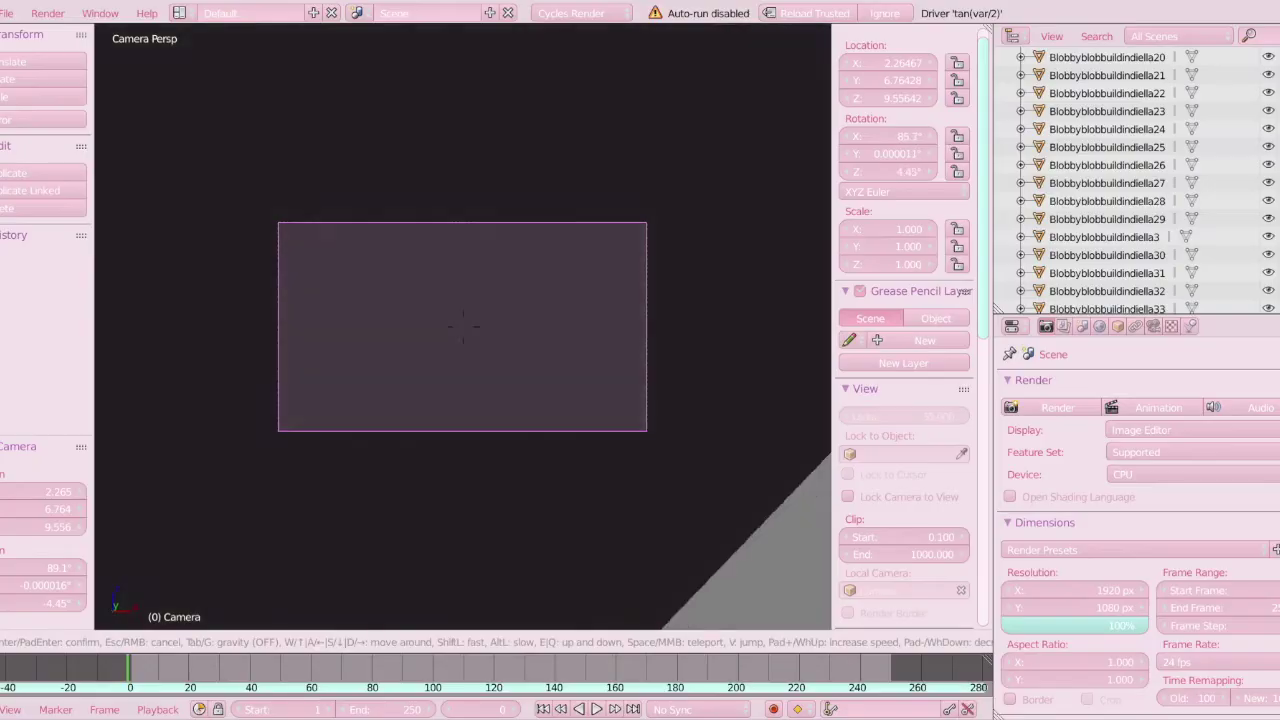
key(s)
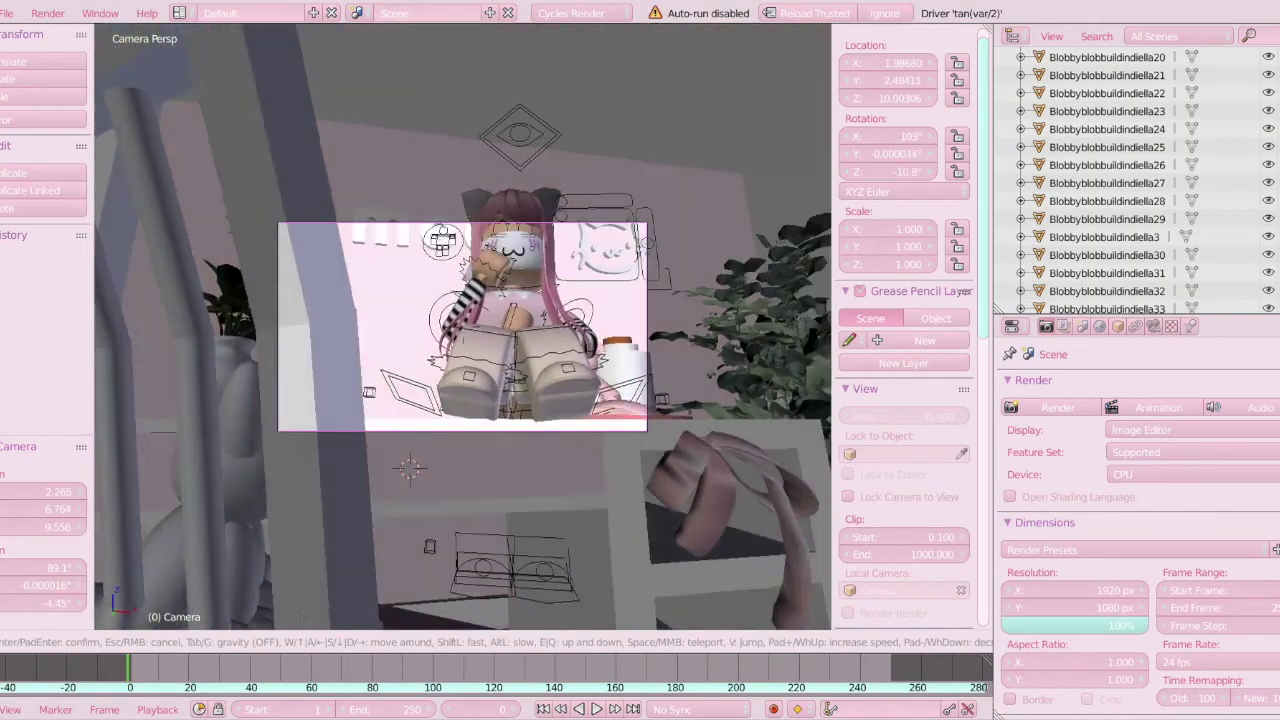
key(w)
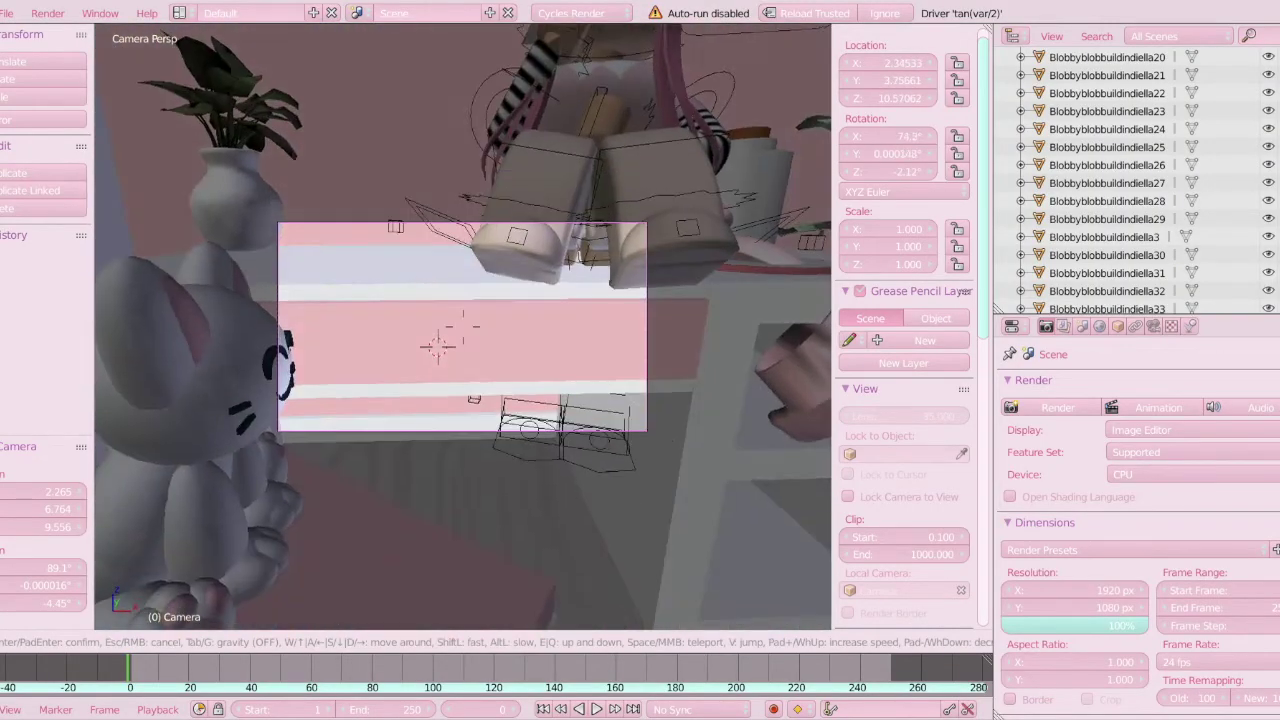
key(s)
key(w)
key(a)
key(w)
click(463, 327)
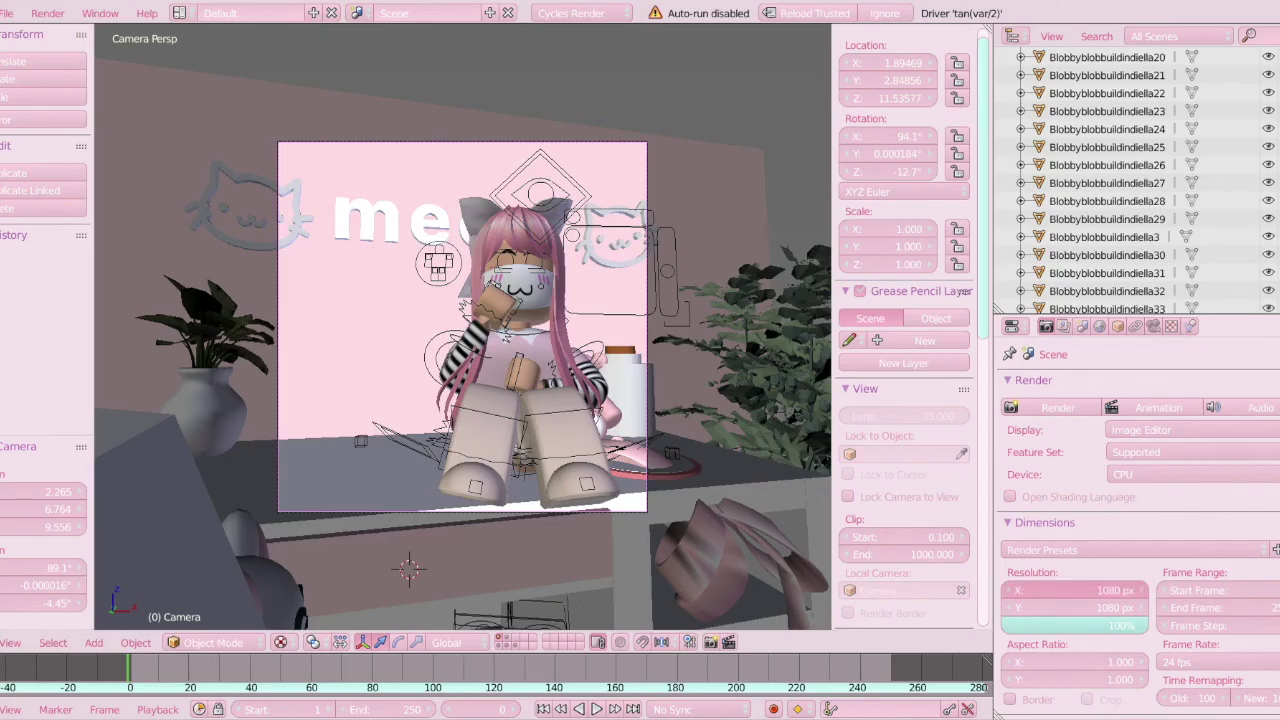
Step: Set the render resolution to 1280 px wide by 720 px high
click(1101, 589)
text(1280)
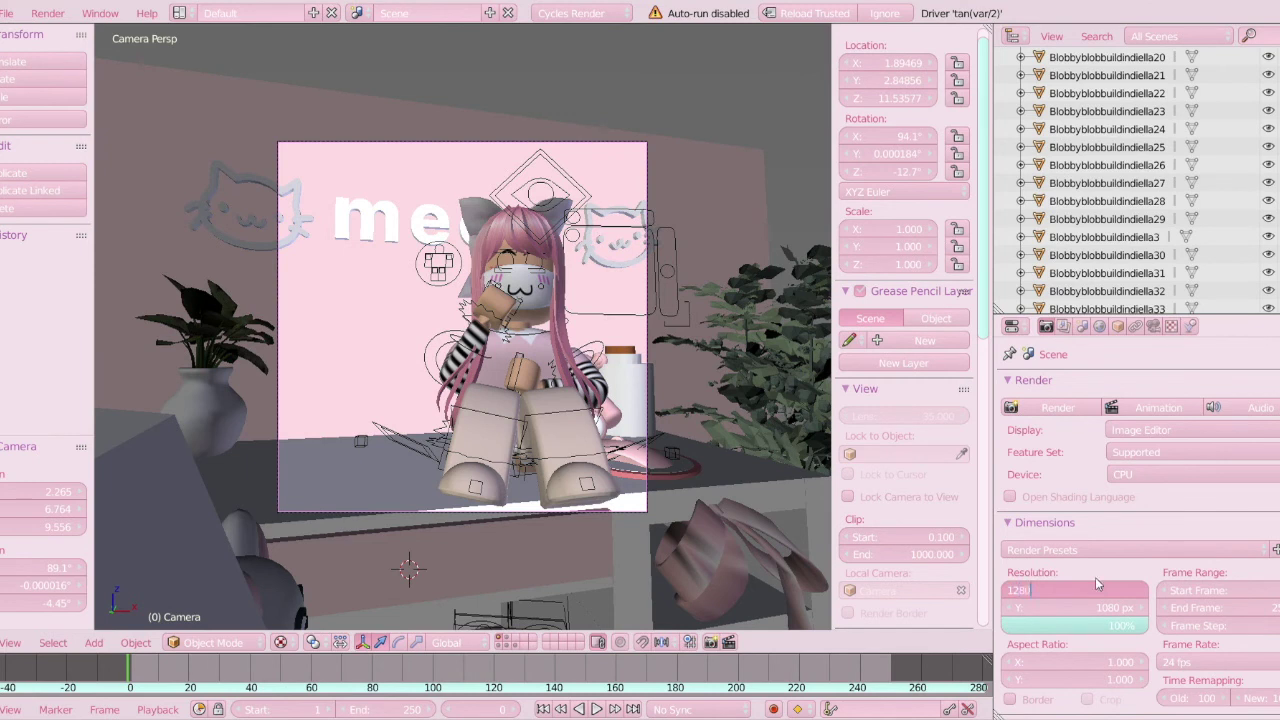
key(Return)
click(1082, 608)
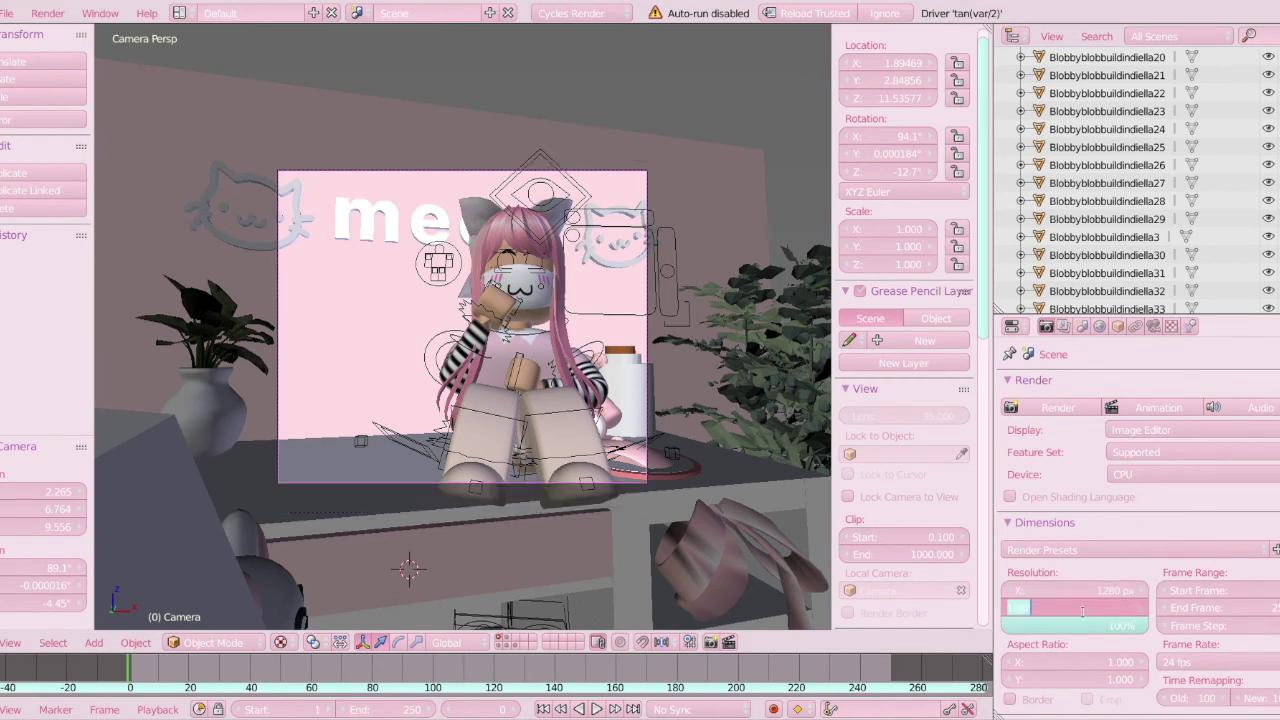
text(720)
key(Return)
click(1089, 590)
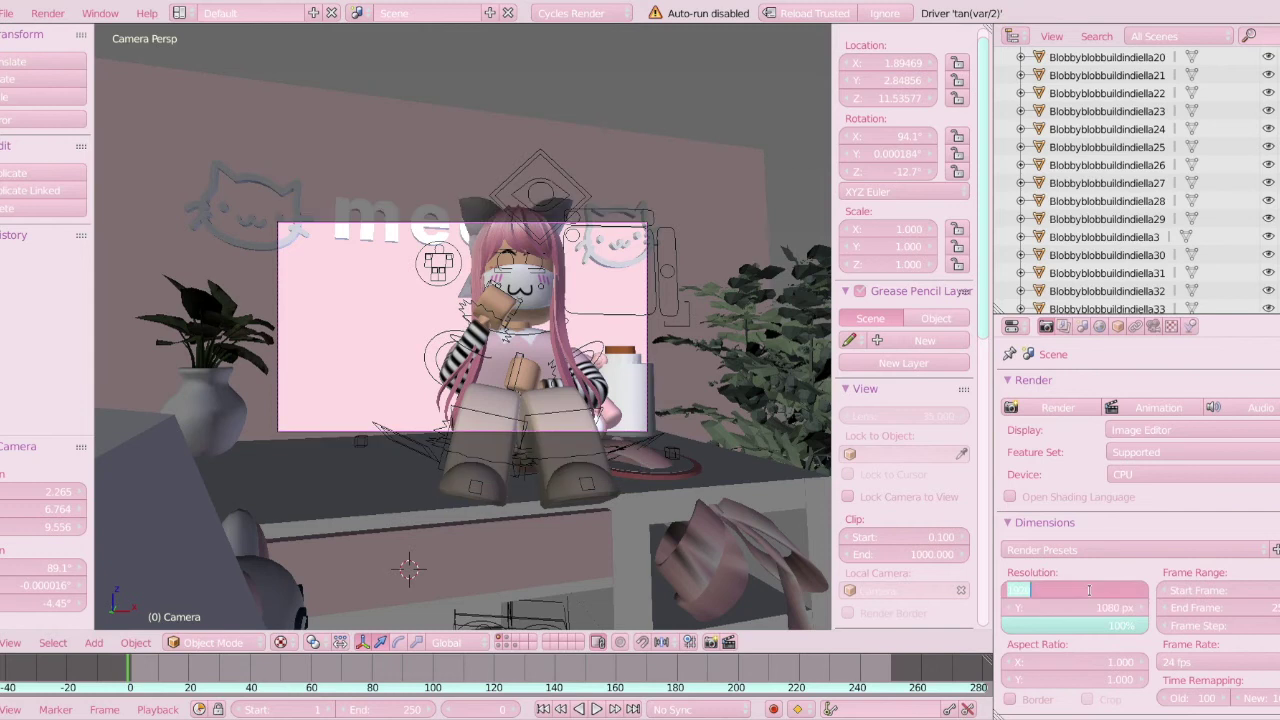
text(10)
key(Return)
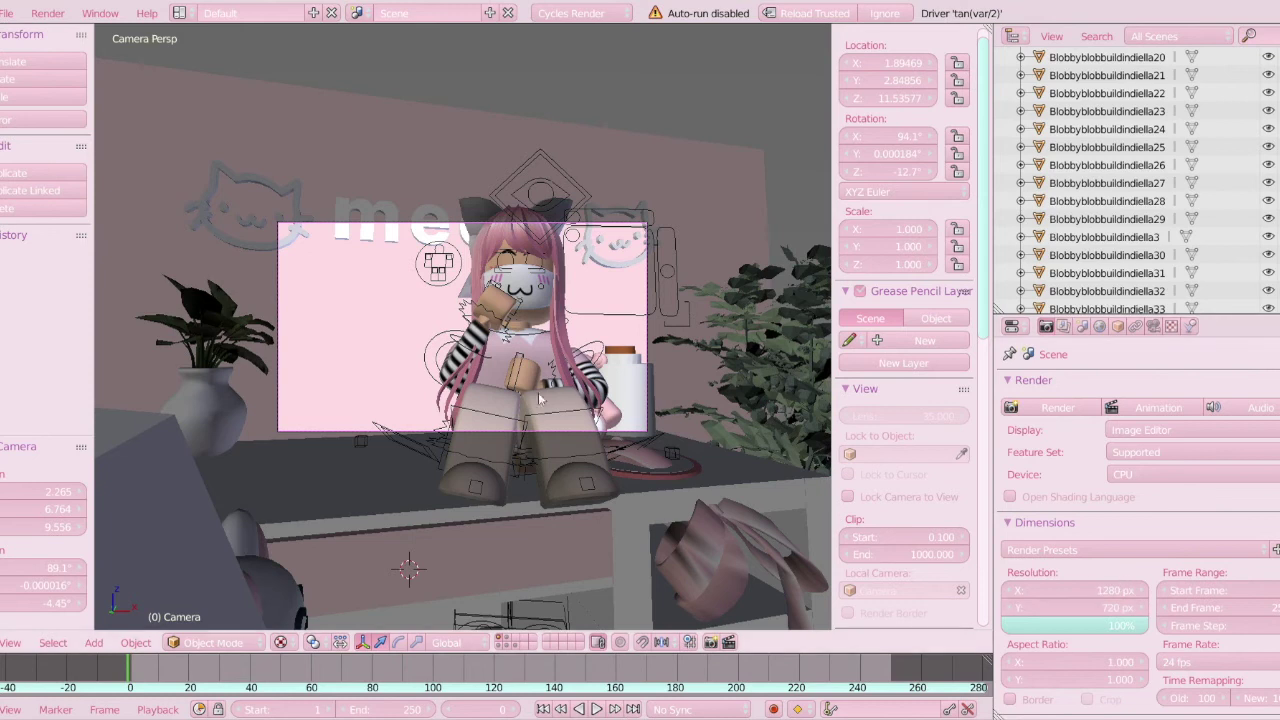
Step: Fly the camera backward and sideways to bring the potted plant on the desk into frame with the character
key(shift+f)
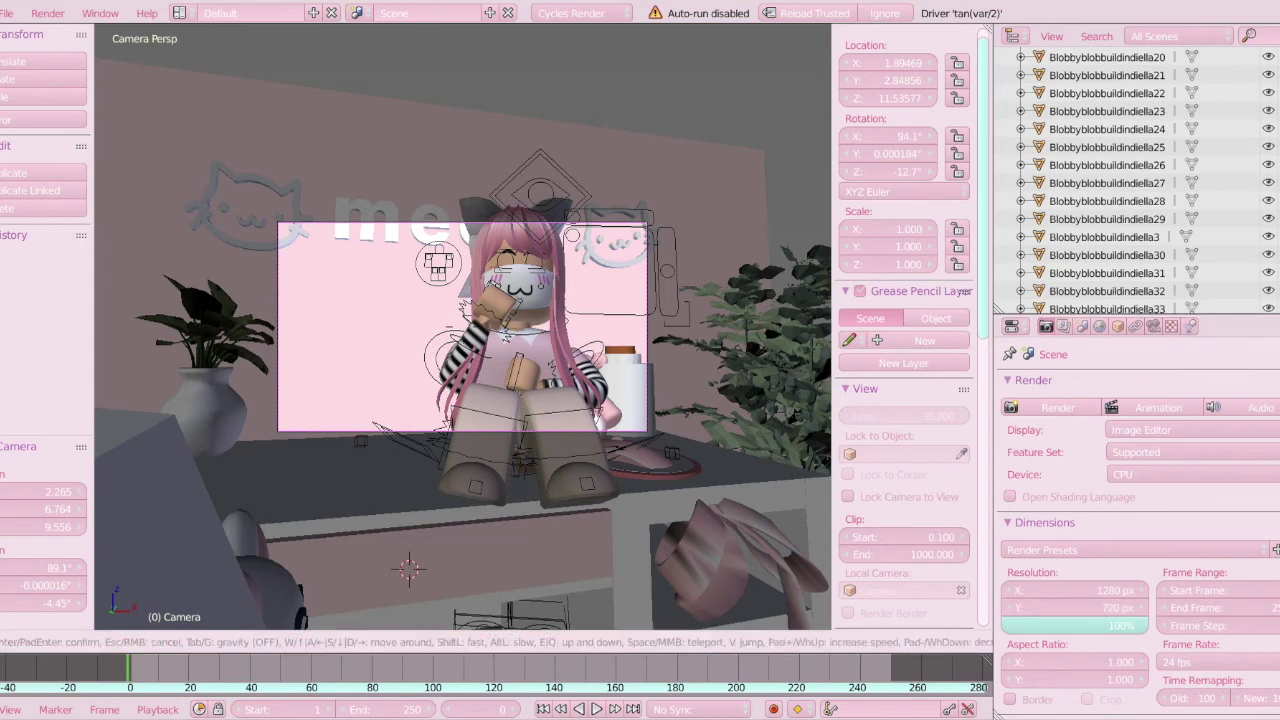
key(s)
key(a)
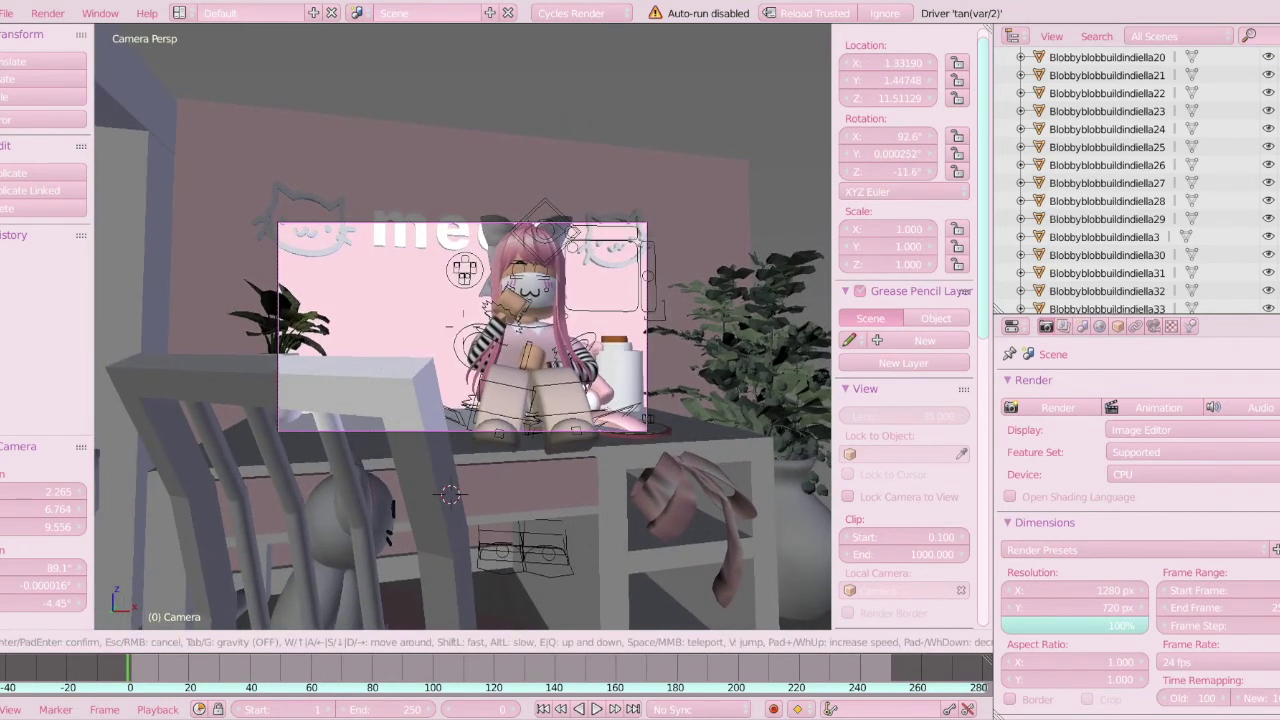
click(464, 331)
Step: Delete the chair's top rail and the backrest pieces that block the camera's view of the desk
right_click(335, 378)
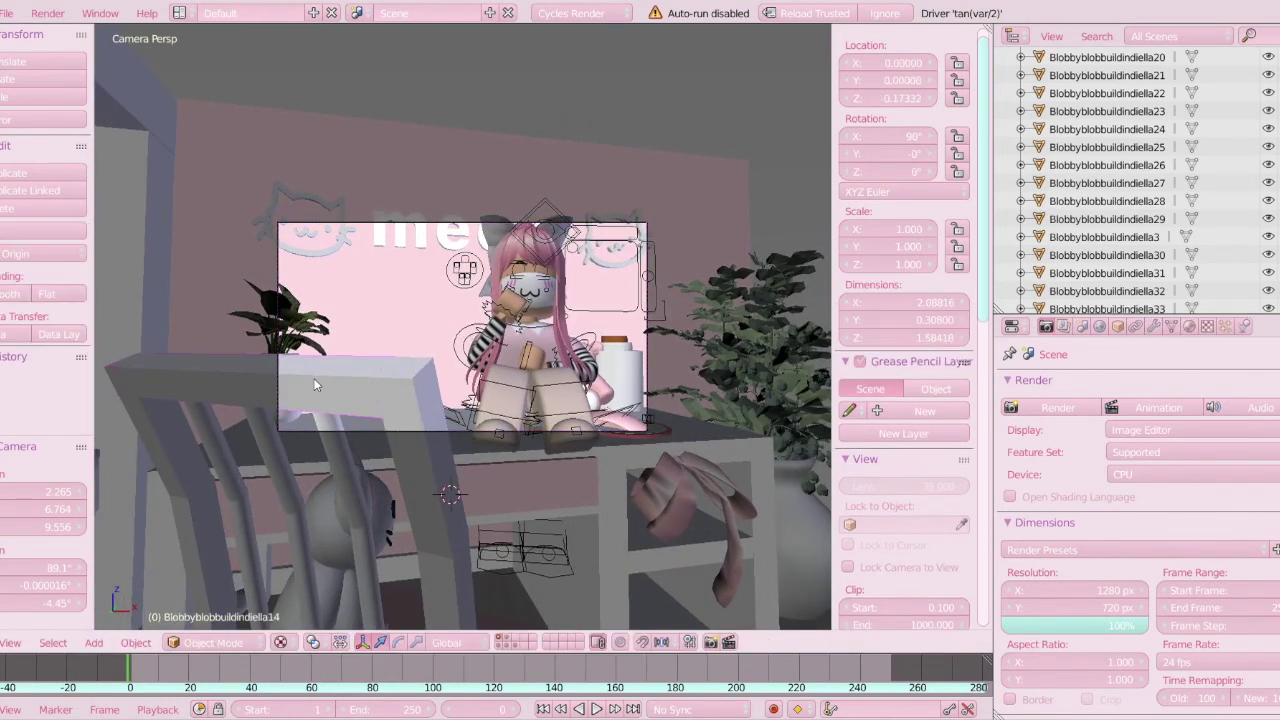
key(x)
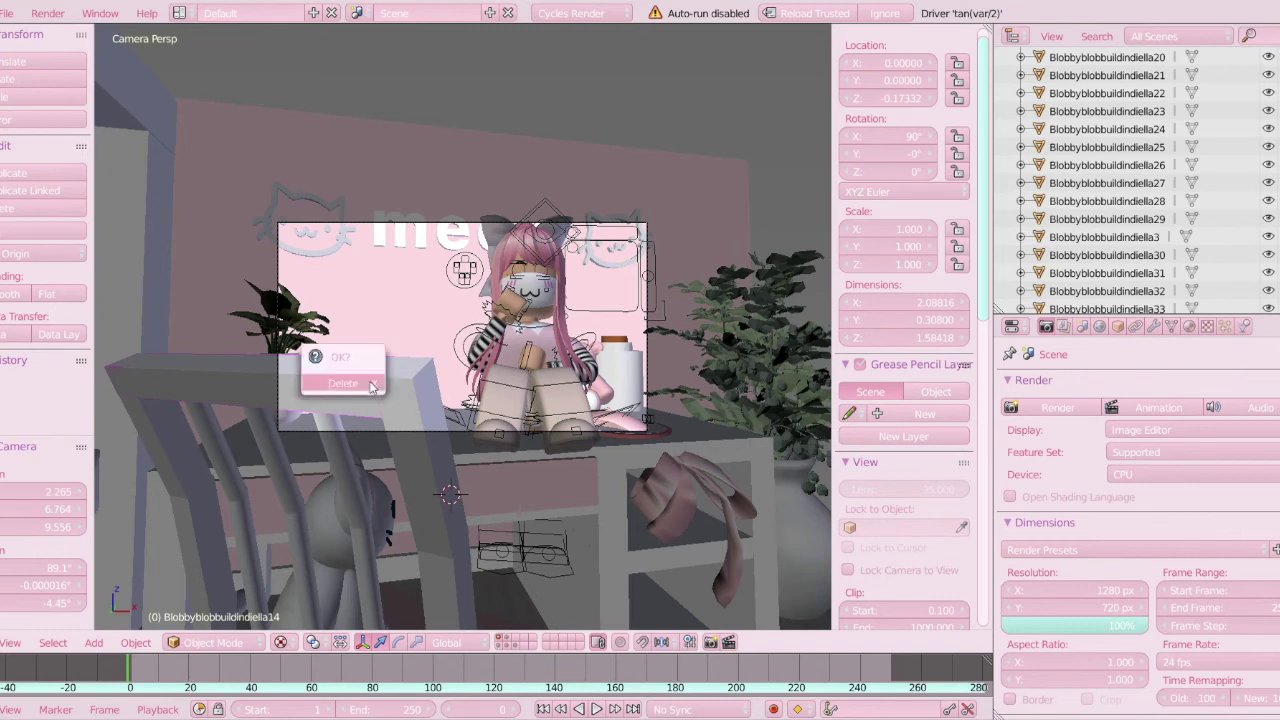
click(366, 398)
right_click(321, 388)
key(x)
click(321, 387)
right_click(391, 398)
key(x)
click(393, 399)
right_click(348, 462)
key(x)
click(345, 464)
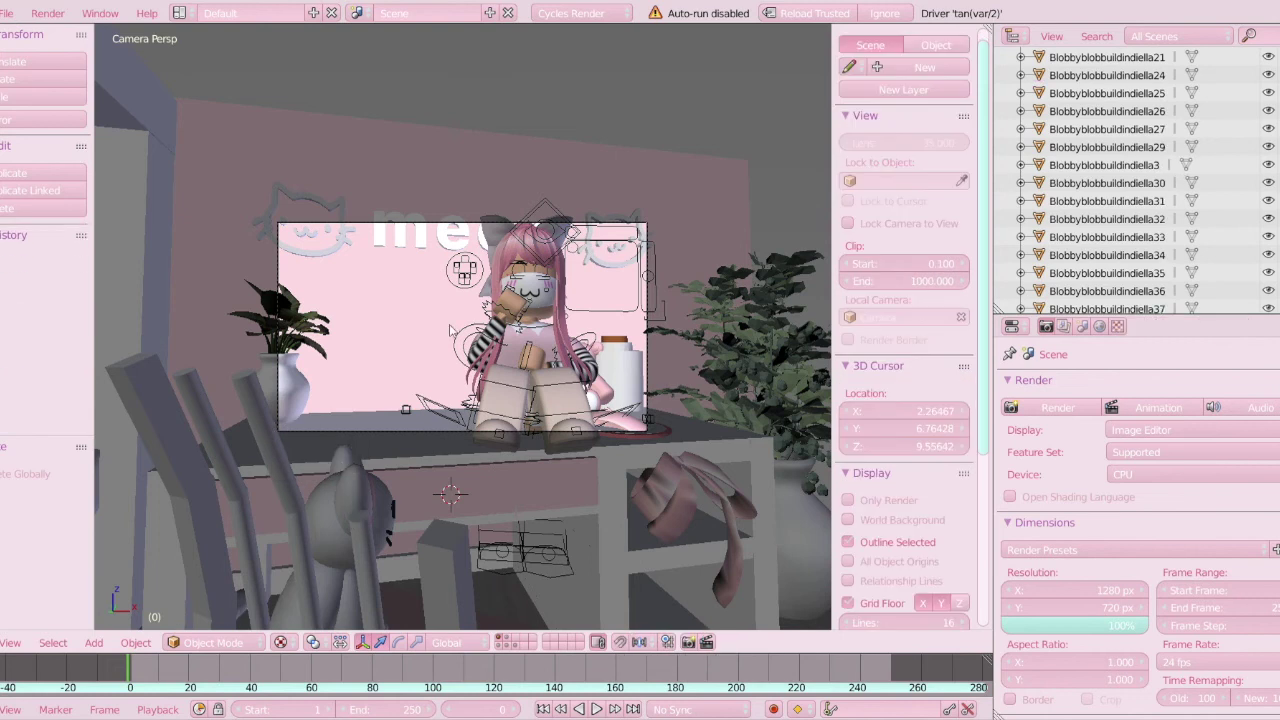
Step: Fly the camera farther back to frame the whole seated character and the vase on the desk
key(shift+f)
key(e)
key(s)
key(q)
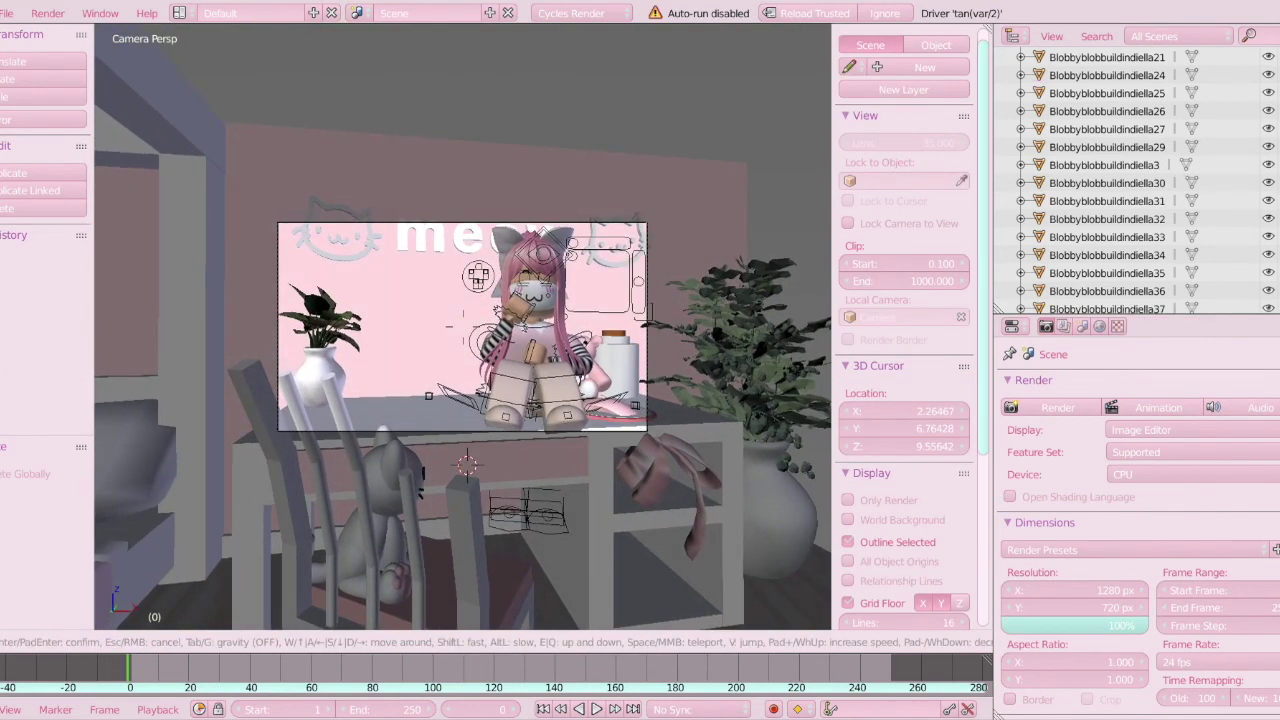
click(463, 327)
Step: Delete the remaining chair backrest pieces that overlap the lower-left corner of the camera frame
right_click(331, 377)
right_click(335, 381)
right_click(336, 391)
key(x)
click(308, 392)
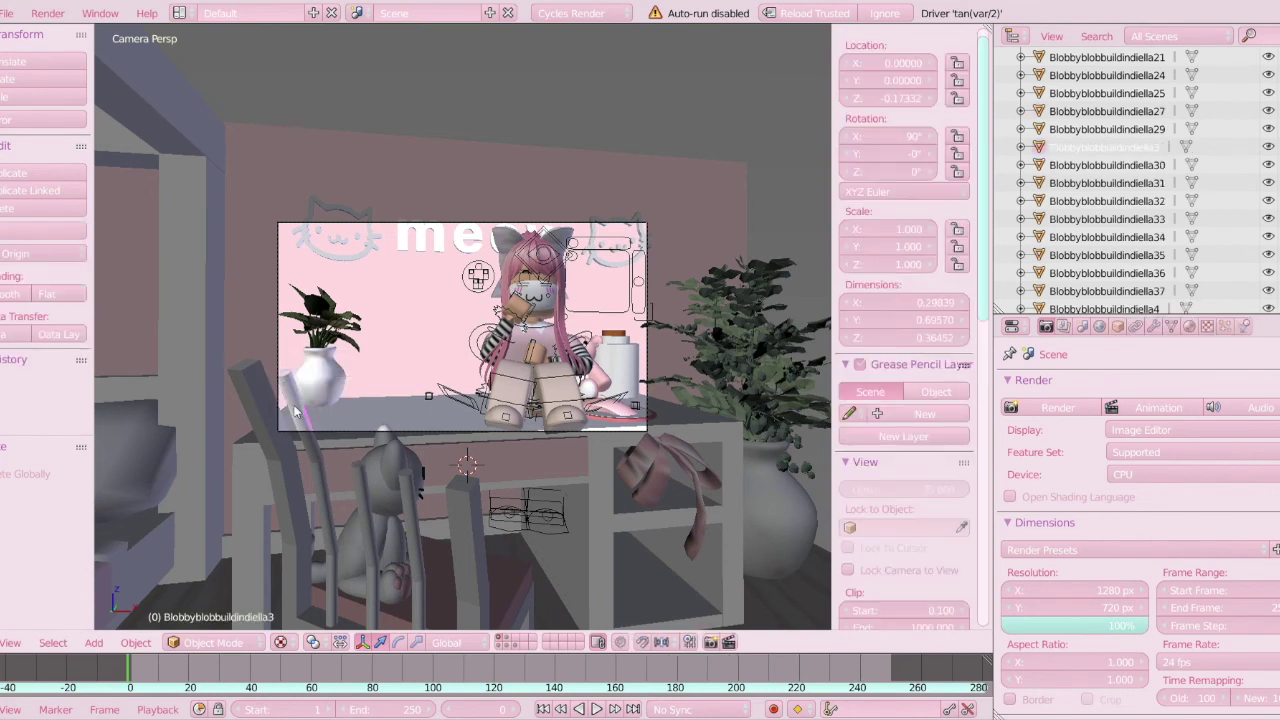
right_click(304, 420)
key(x)
click(300, 418)
right_click(262, 389)
key(x)
click(260, 383)
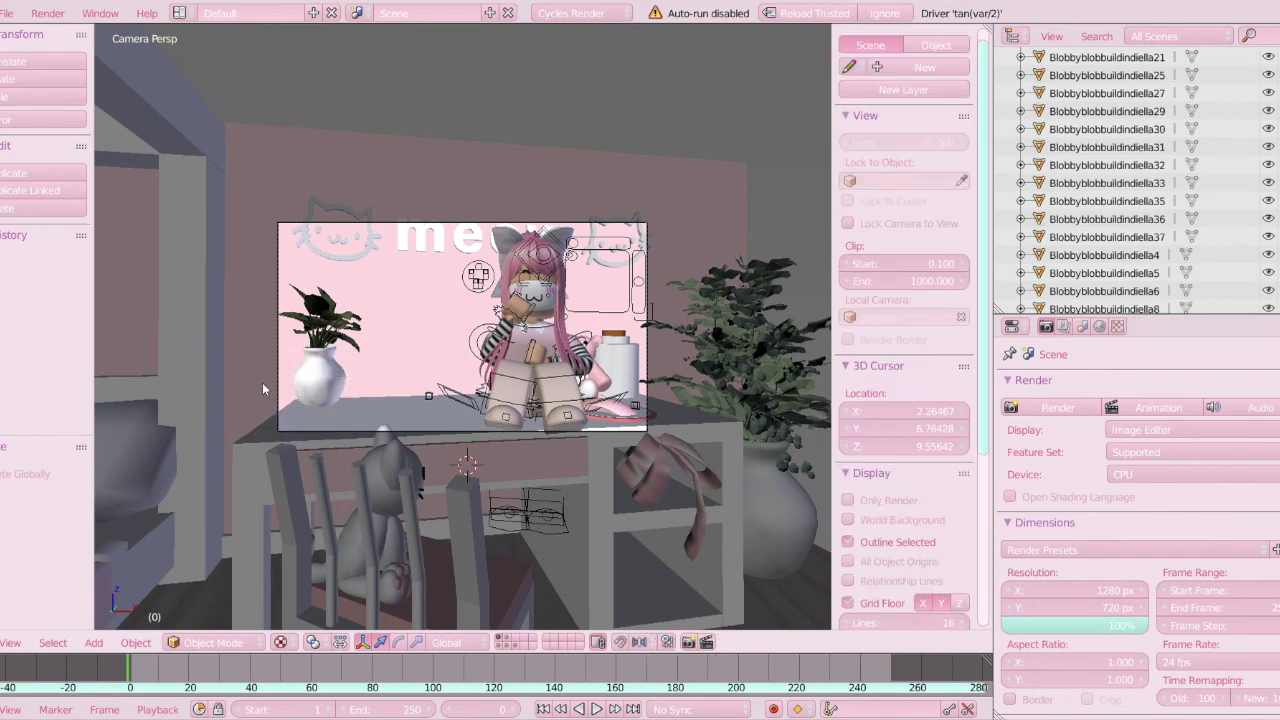
Step: Delete the chair pieces beside the seated plush cat's head, just below the camera frame
right_click(376, 438)
key(x)
click(376, 438)
right_click(389, 440)
key(x)
click(362, 440)
Step: Shift the camera slightly left to finalize the framing of the character and the desk
key(shift+f)
key(a)
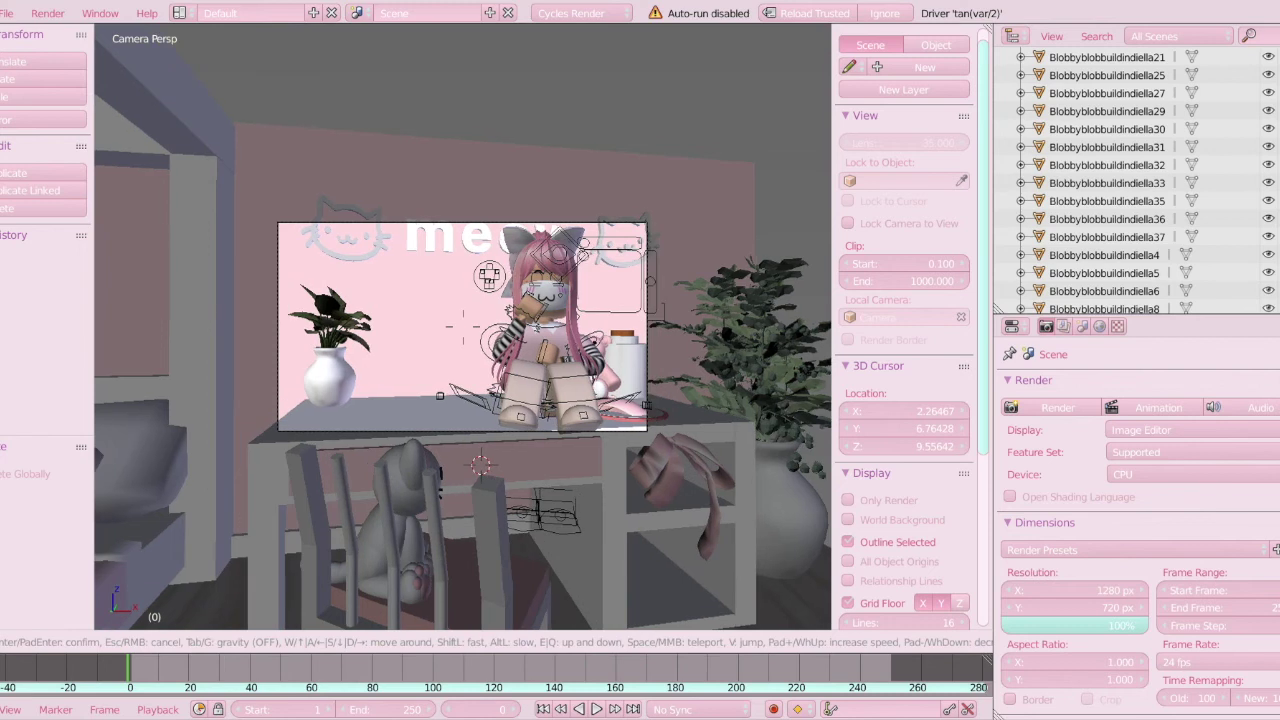
click(463, 333)
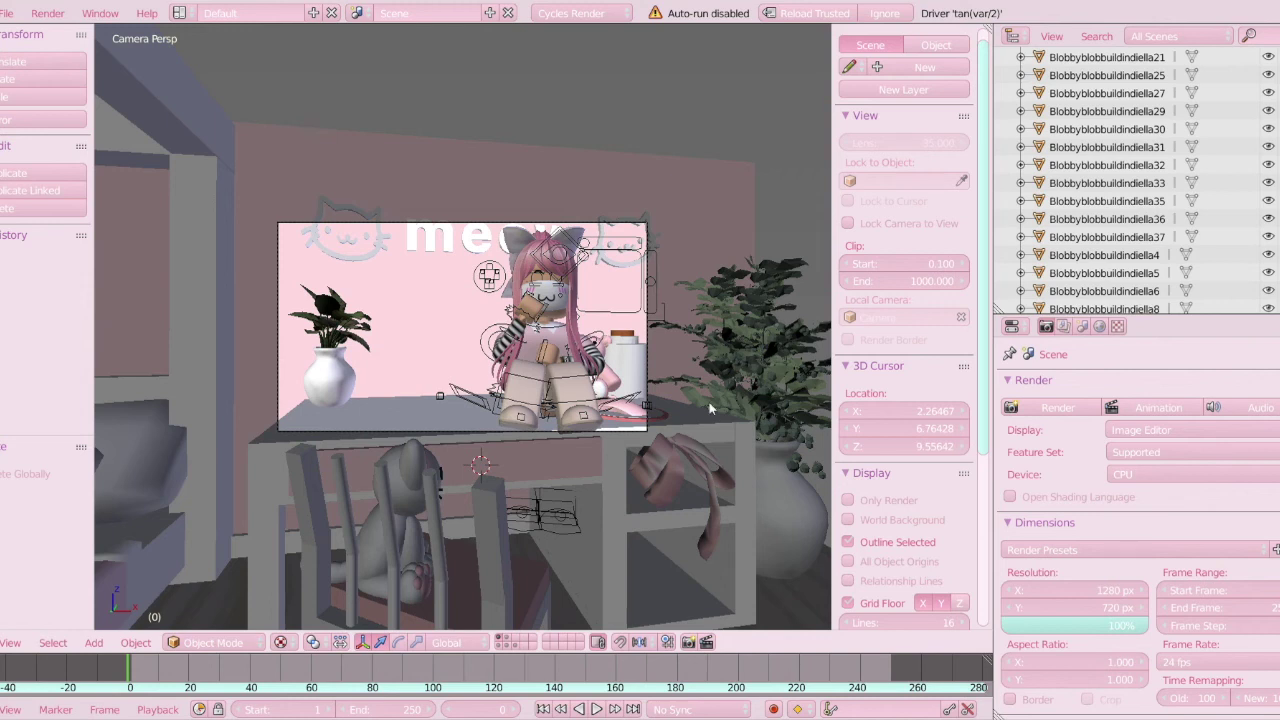
Step: Preview the camera view with Rendered viewport shading and render the still image
click(284, 643)
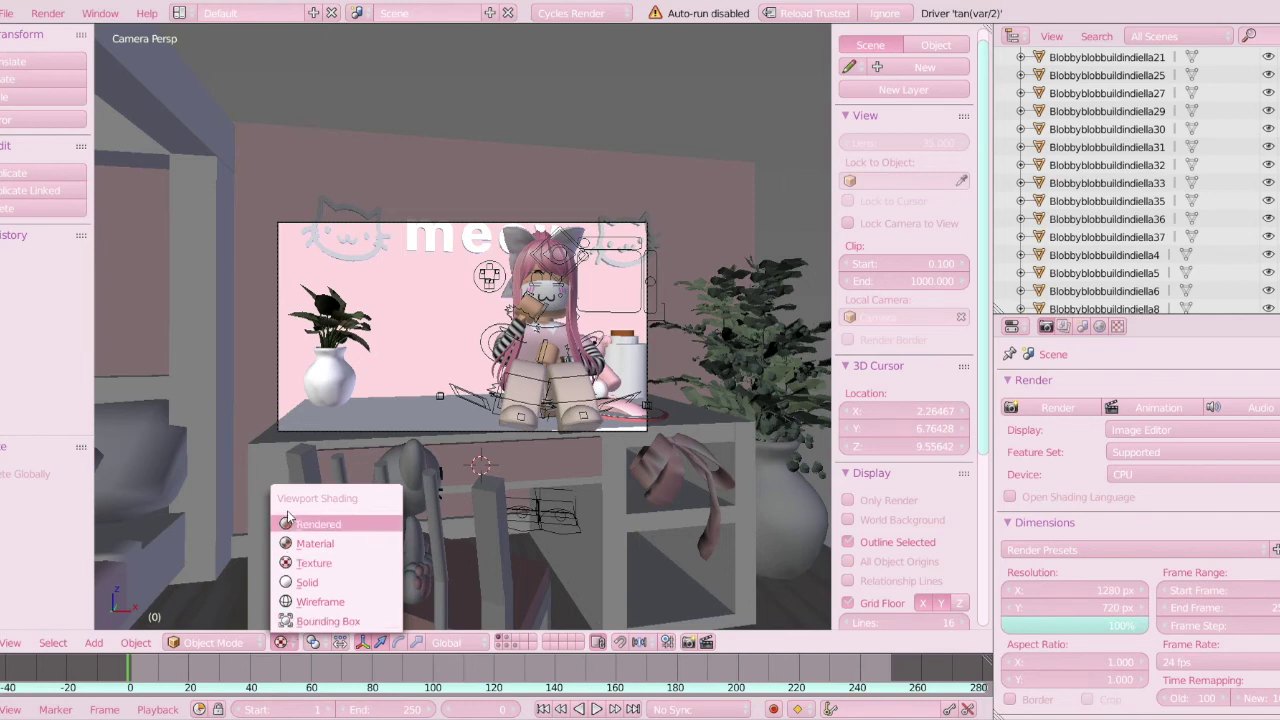
click(344, 526)
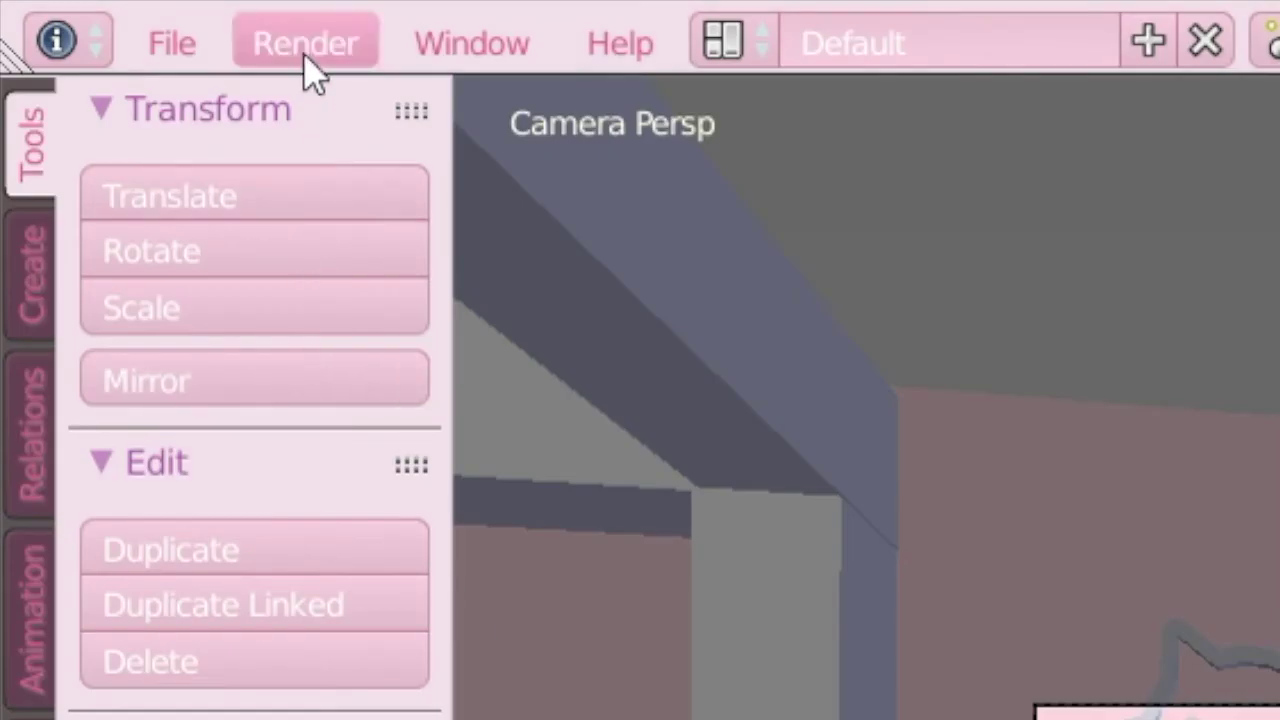
click(47, 13)
click(333, 115)
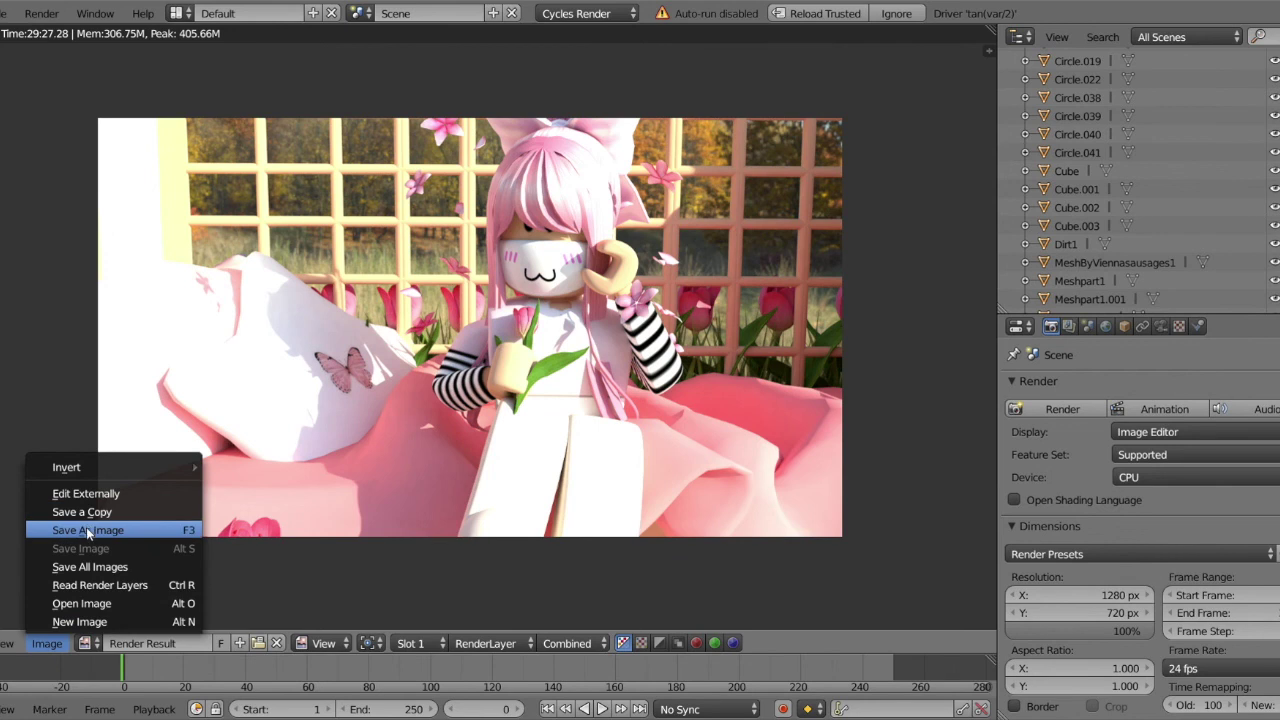
Step: Save the render result as a PNG image on the Desktop, replacing the default file name
click(86, 529)
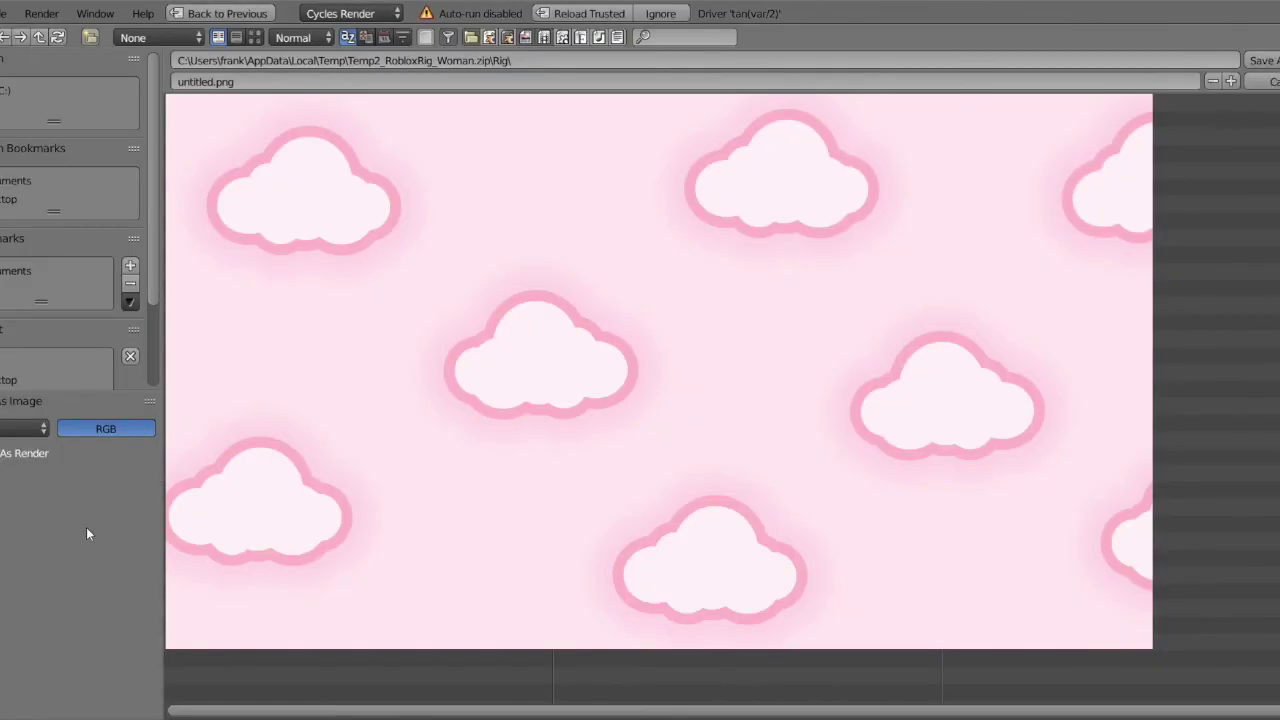
click(36, 205)
click(204, 83)
click(217, 82)
drag(216, 81, 180, 83)
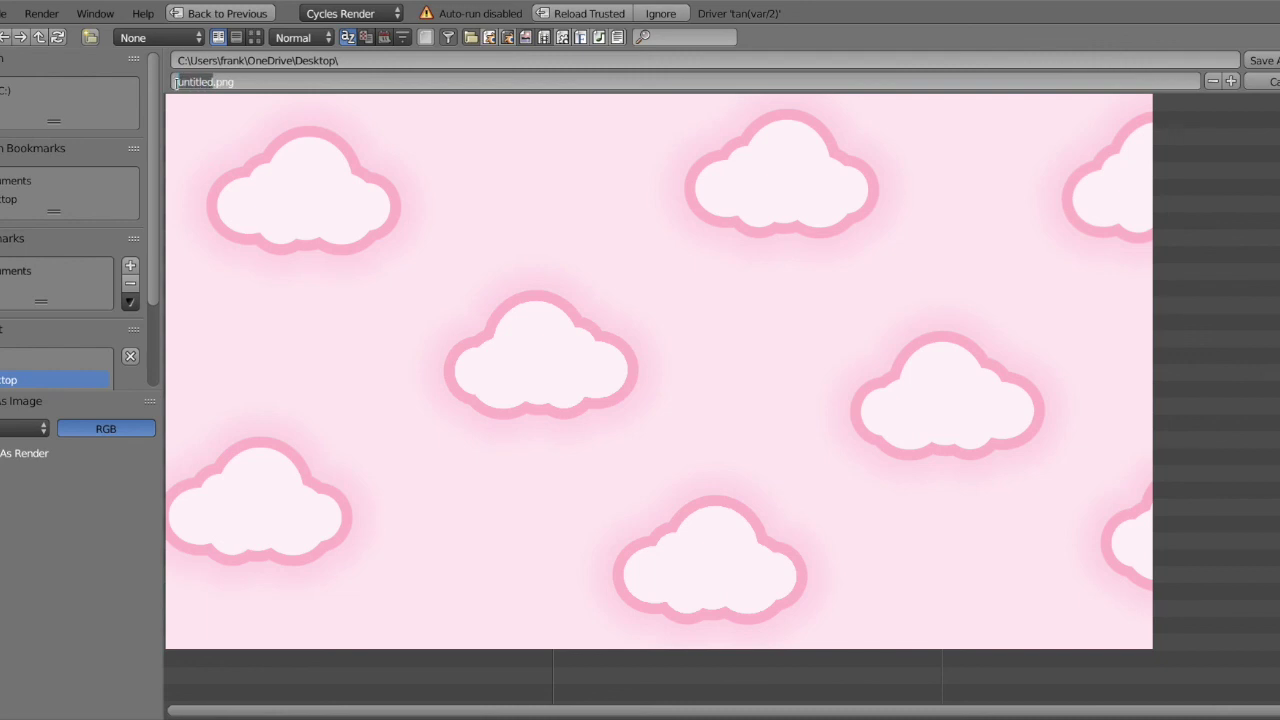
key(BackSpace)
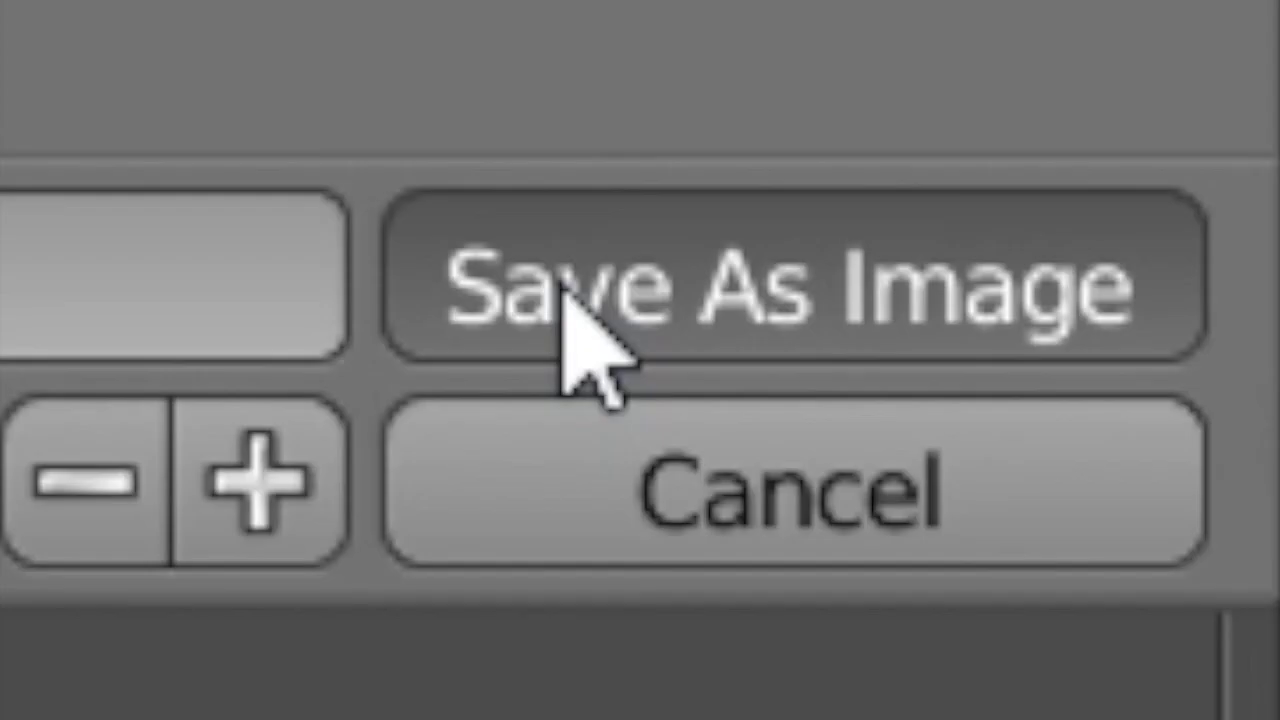
click(1255, 61)
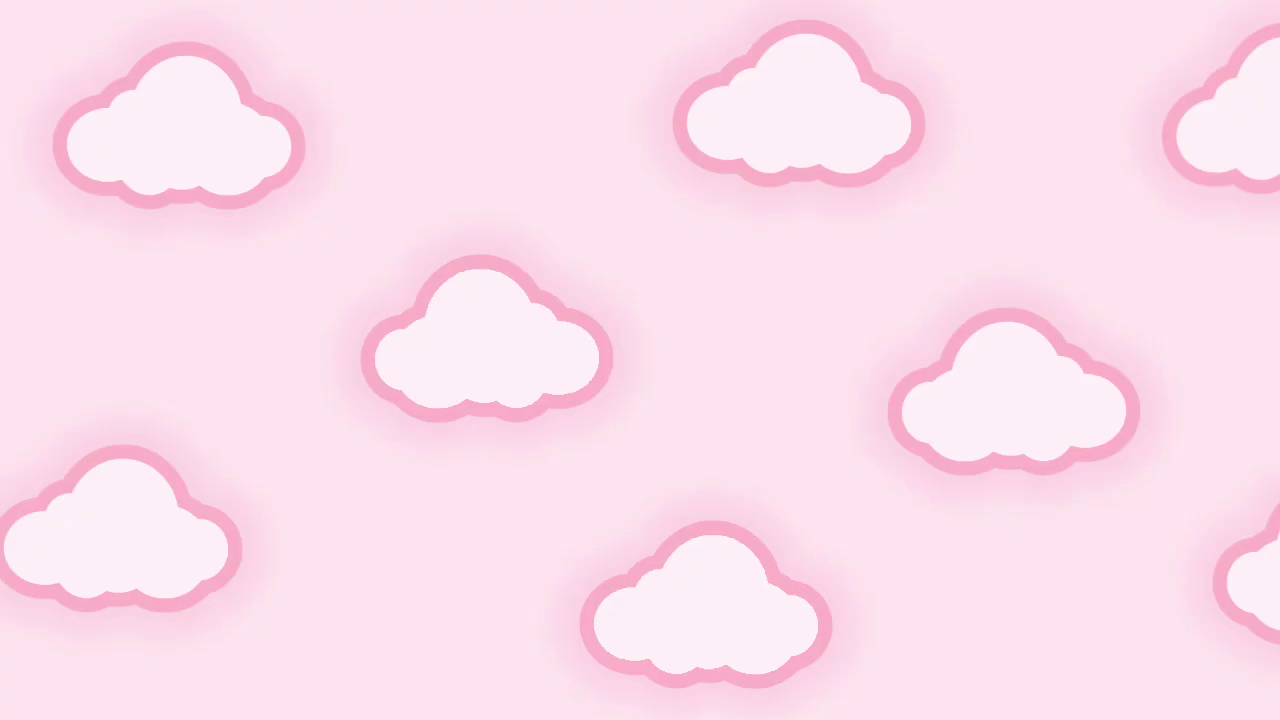